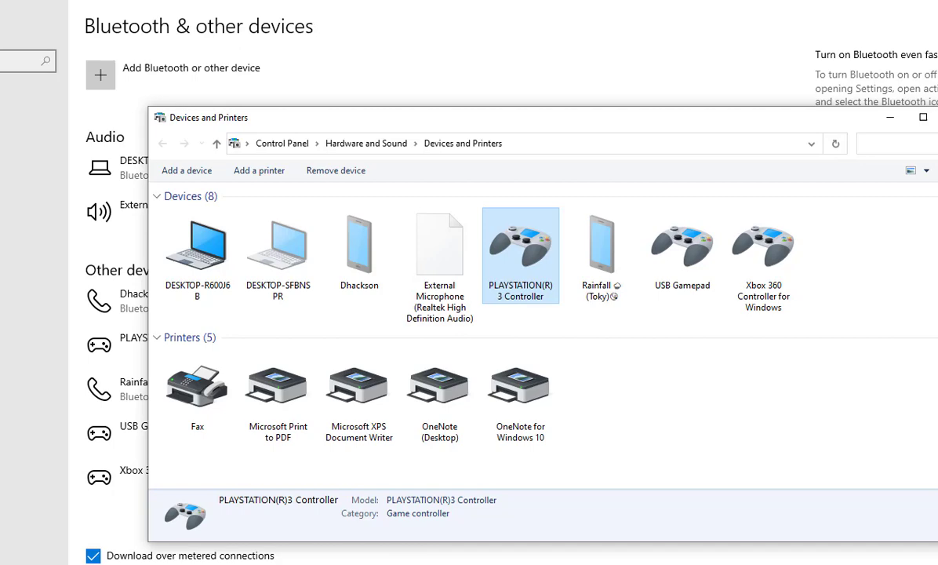
Step: Switch to Chrome and download ScpToolkit_Setup.exe from the ScpToolkit SourceForge page, creating the missing Programs folder for it
key(alt+Tab)
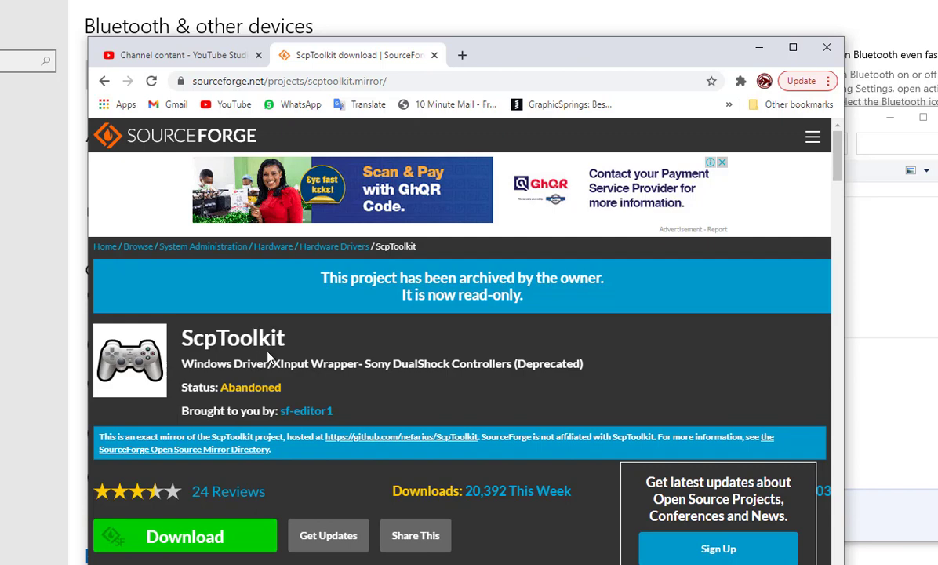
click(249, 547)
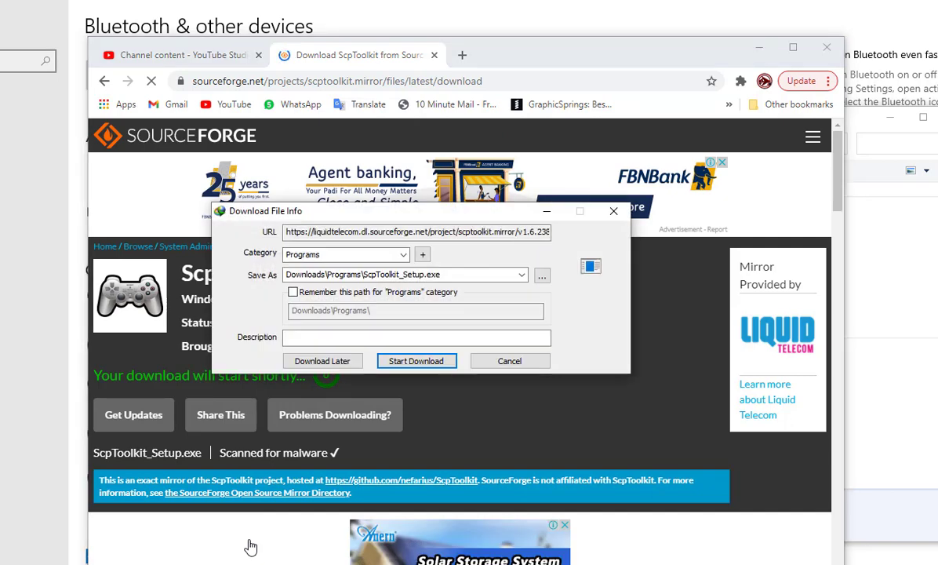
click(414, 359)
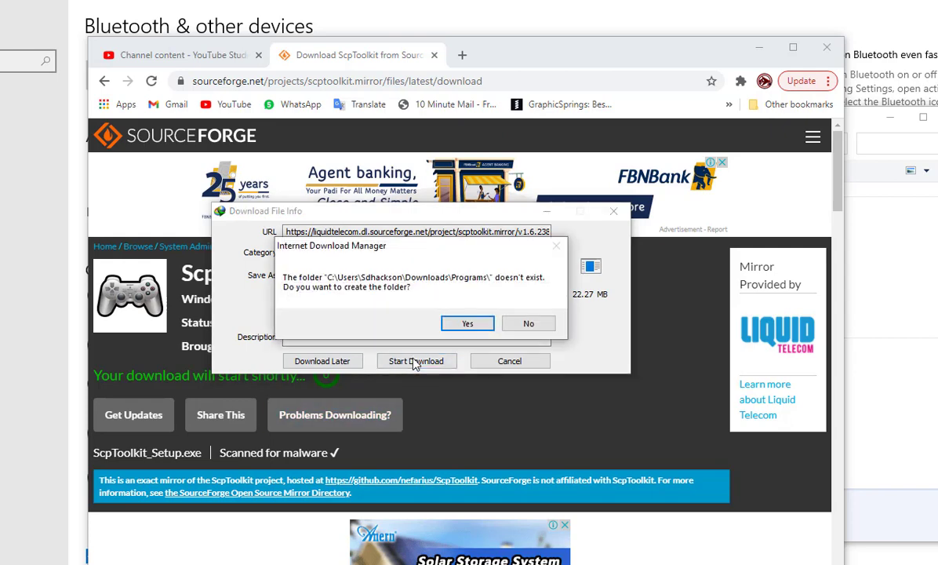
click(459, 323)
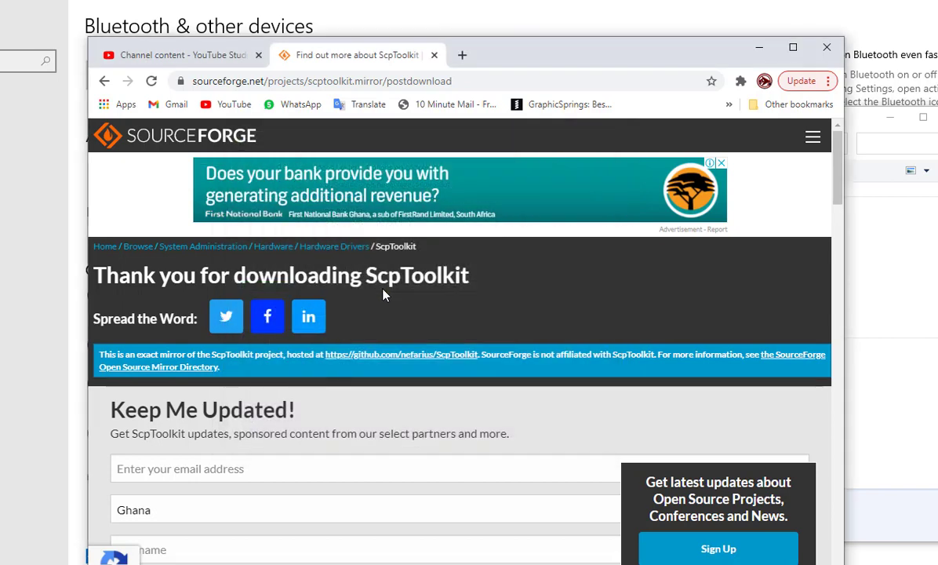
click(282, 339)
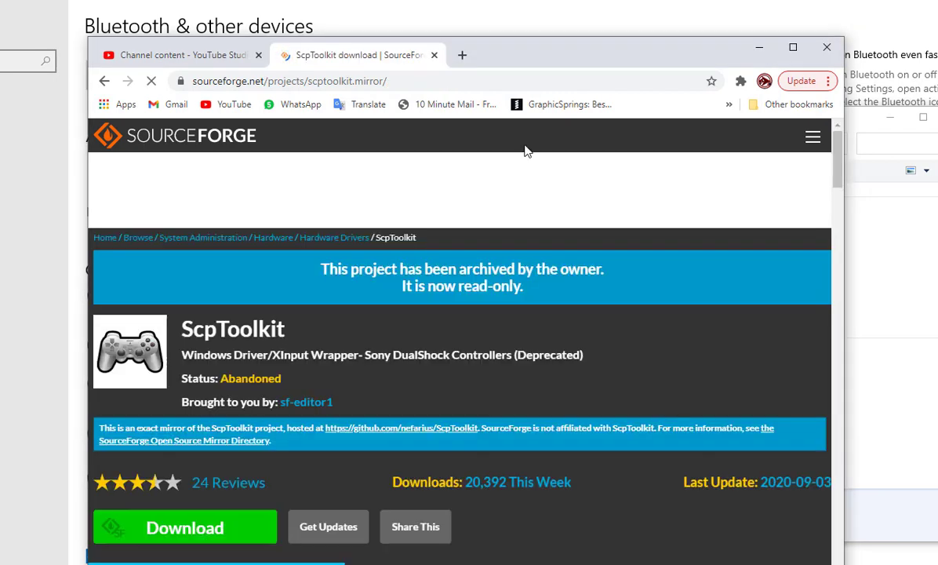
click(757, 47)
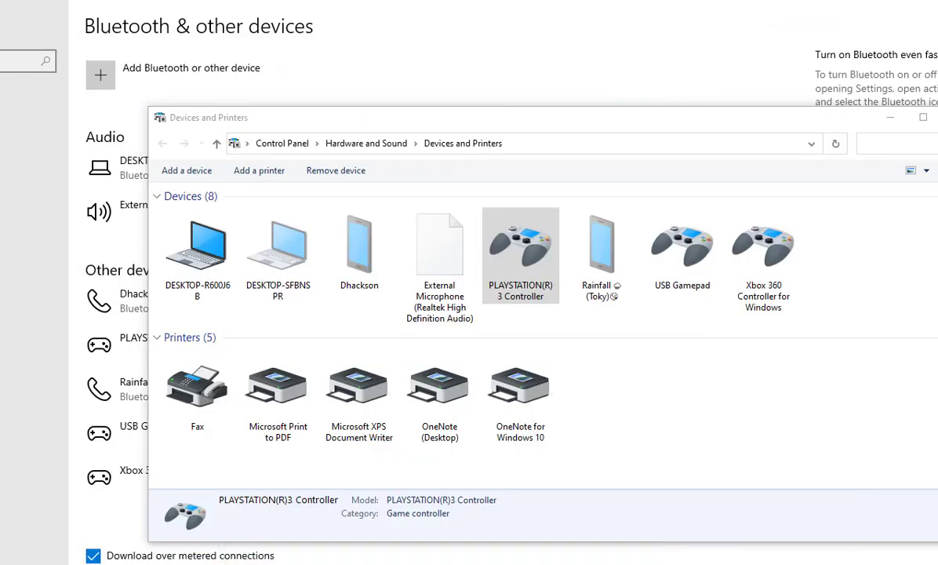
Step: Switch to the ScpToolkit setup, review the installable components under the Modify option, and close the setup without changes
key(alt+Tab)
key(alt+Tab)
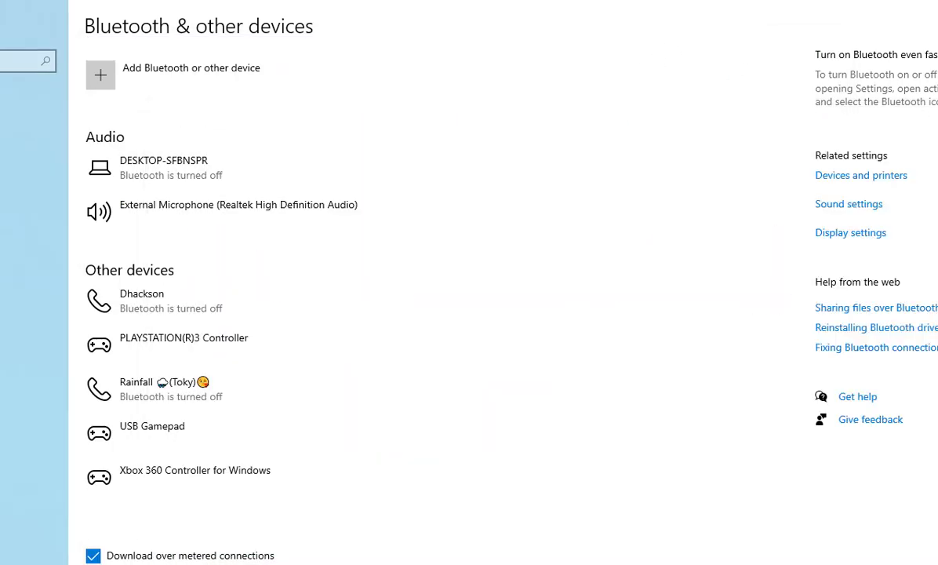
key(alt+Tab)
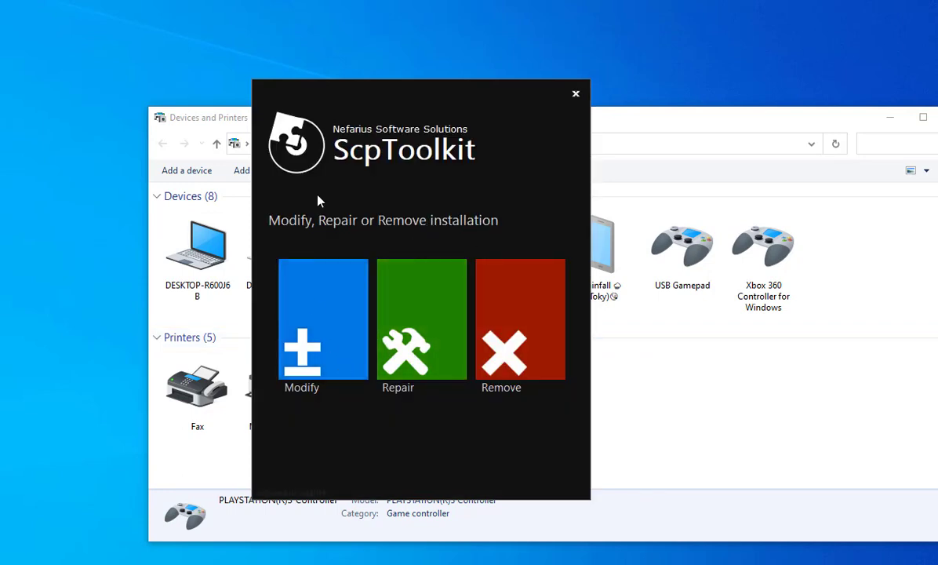
click(323, 338)
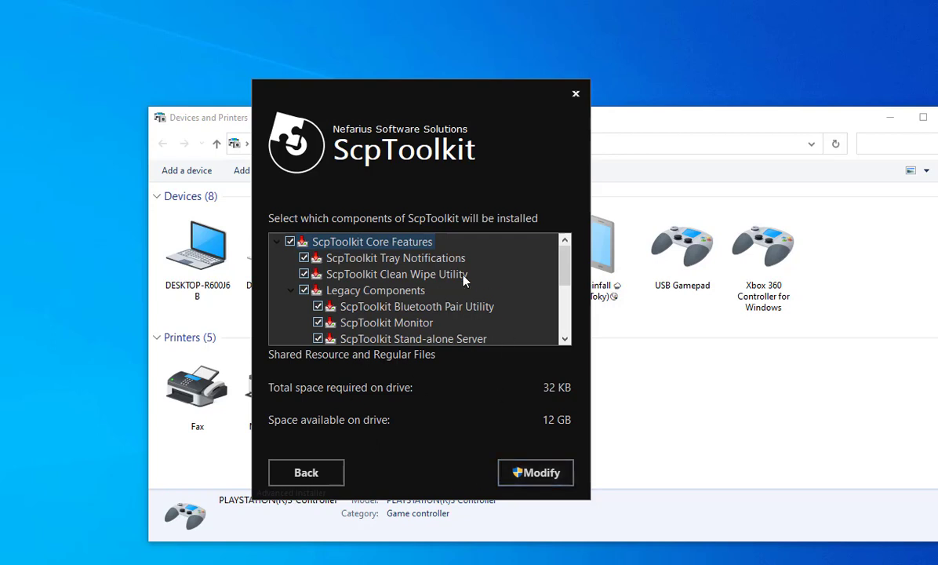
mouse_move(563, 271)
mouse_down()
mouse_move(564, 322)
mouse_move(570, 269)
mouse_up()
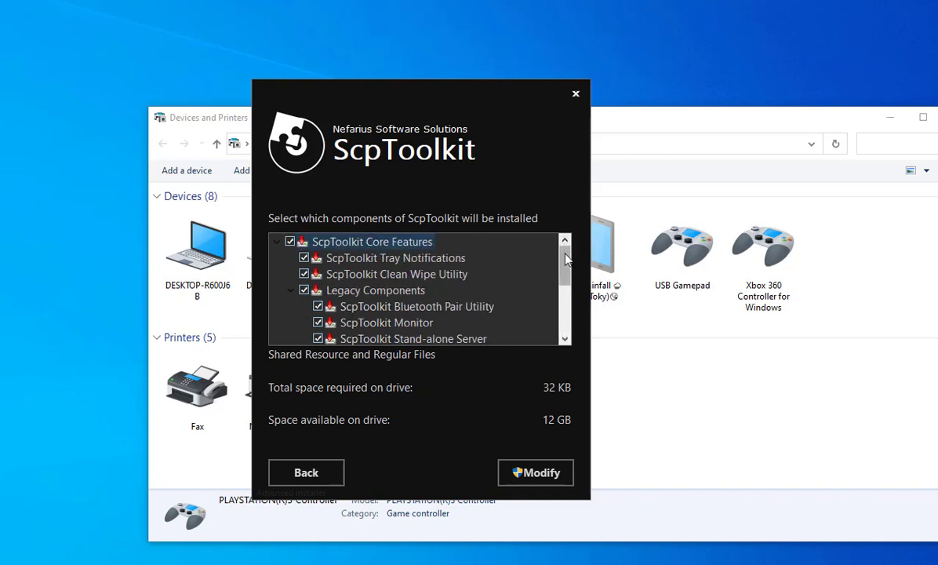
drag(564, 267, 566, 310)
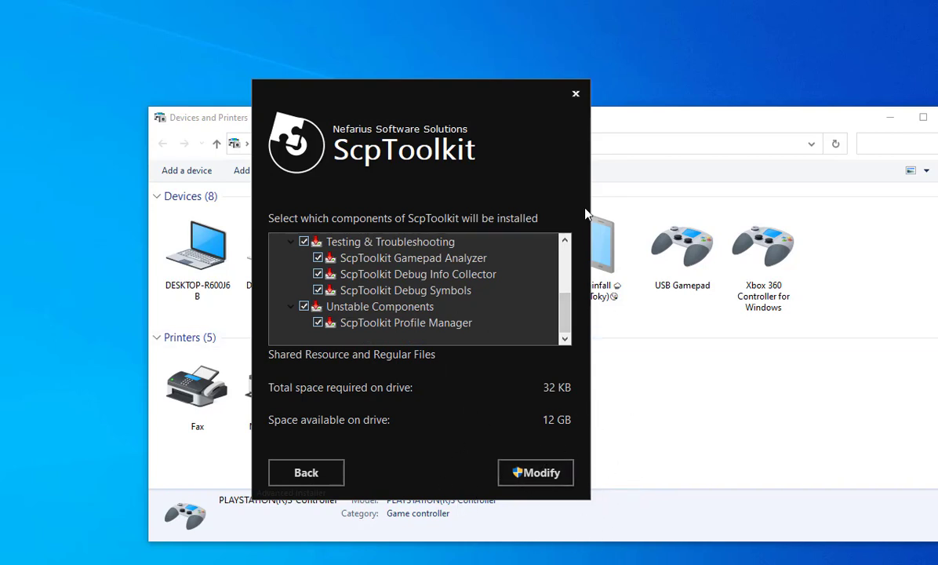
click(574, 94)
click(430, 328)
click(555, 479)
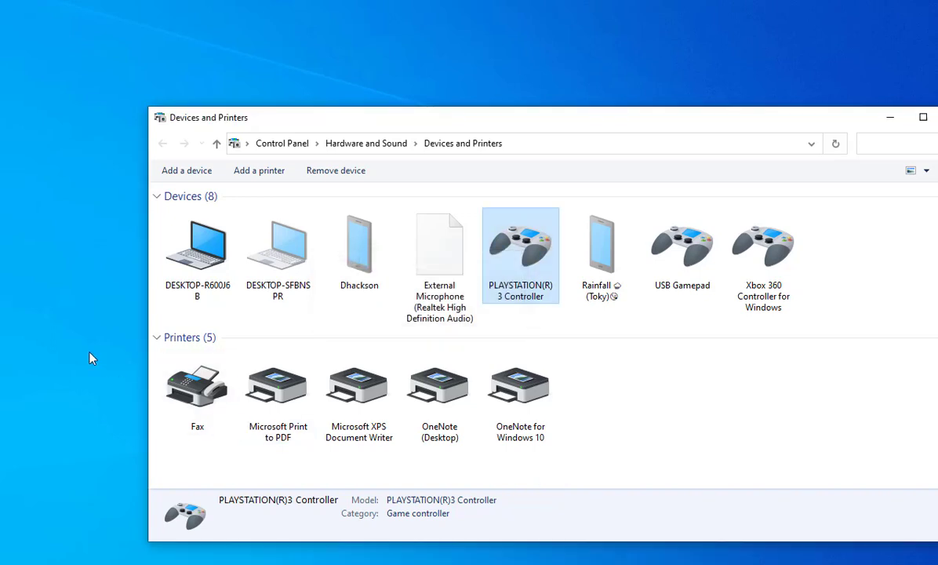
Step: Move the ScpToolkit Driver Installer shortcut to a clear desktop spot, minimize Devices and Printers, and launch the installer
drag(4, 126, 198, 72)
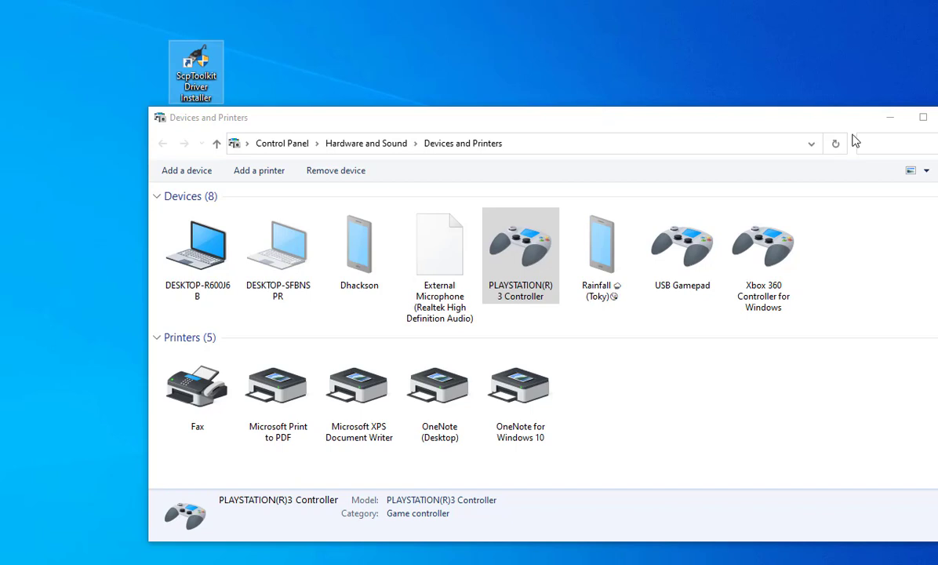
click(887, 105)
click(890, 117)
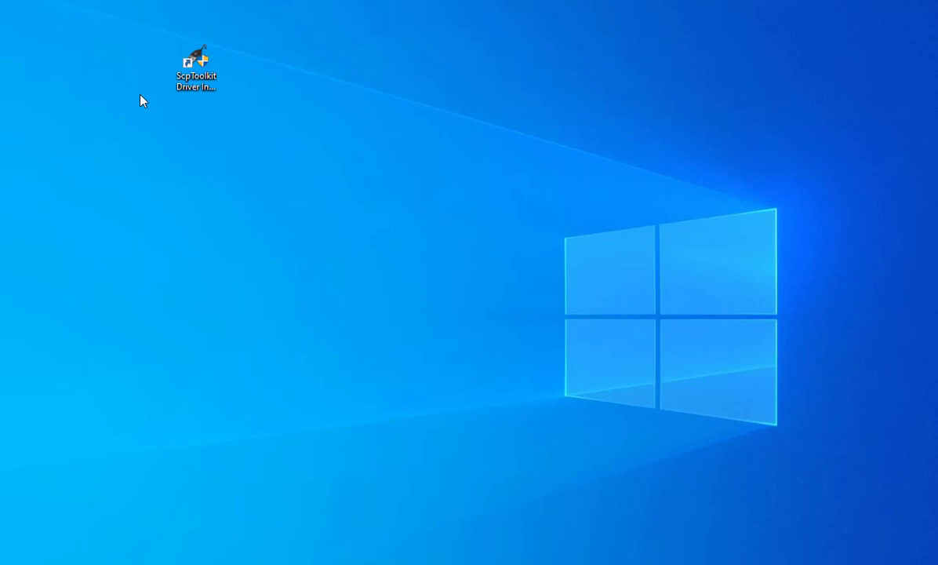
click(190, 89)
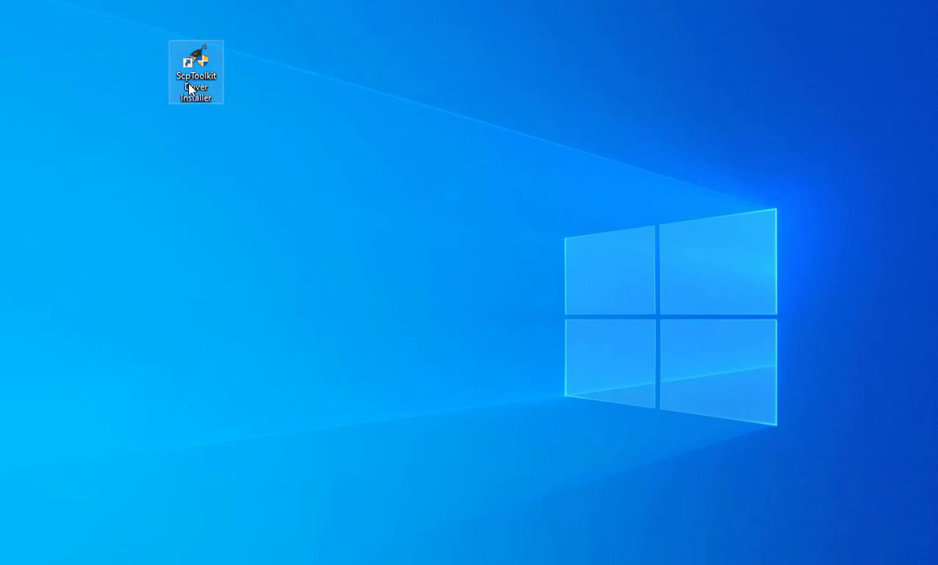
double_click(190, 88)
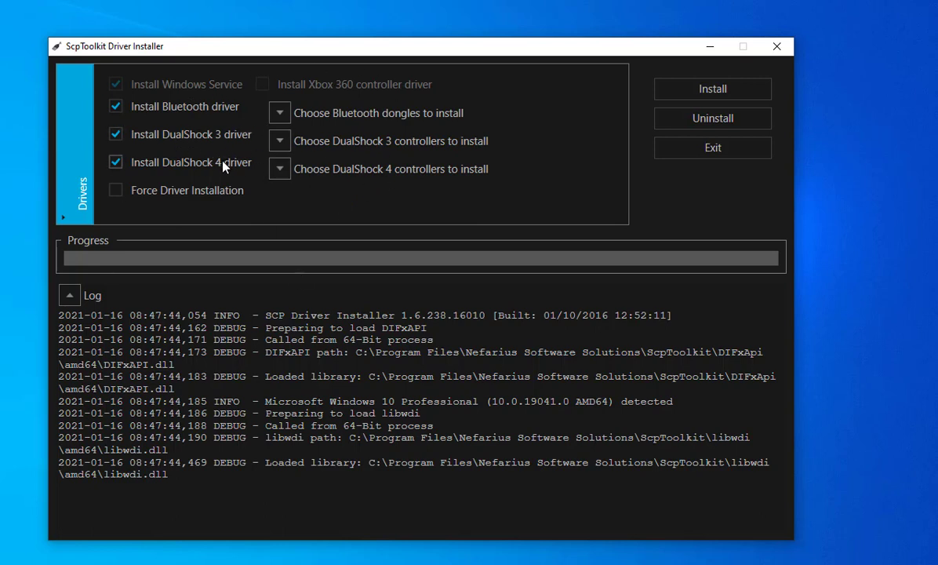
Step: Exclude the DualShock 4 driver and select Intel(R) Wireless Bluetooth(R) and PLAYSTATION(R)3 Controller as Bluetooth dongles to install
click(123, 160)
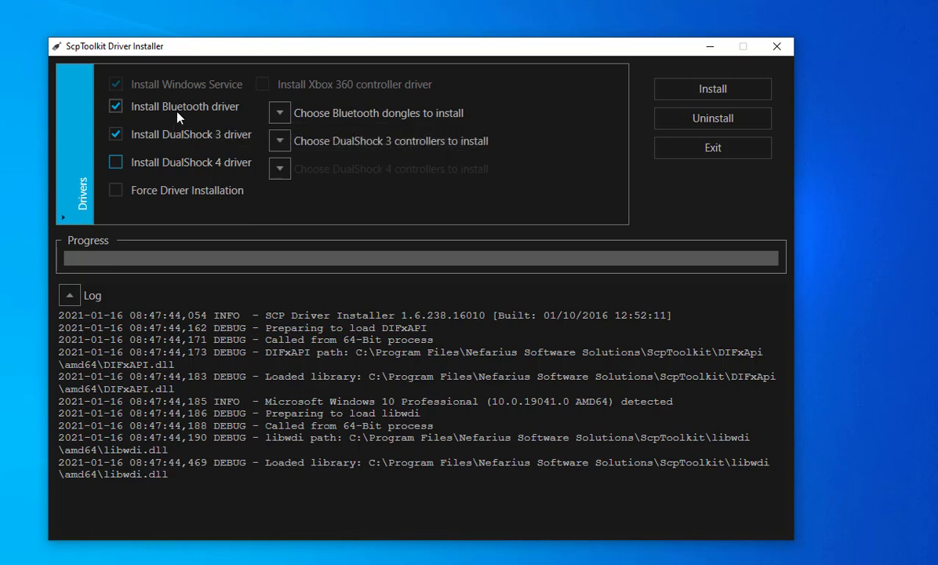
click(279, 114)
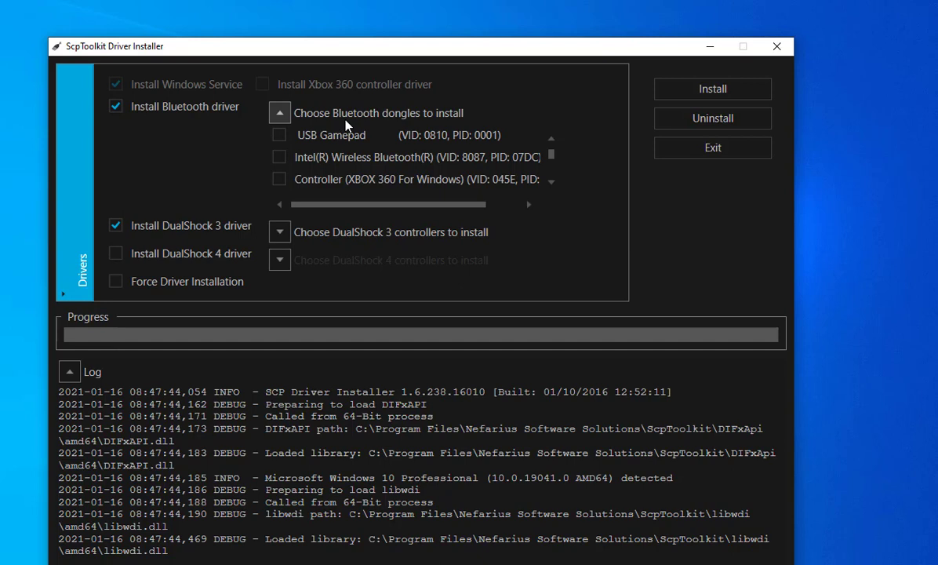
mouse_move(551, 160)
mouse_down()
mouse_move(551, 182)
mouse_move(553, 156)
mouse_up()
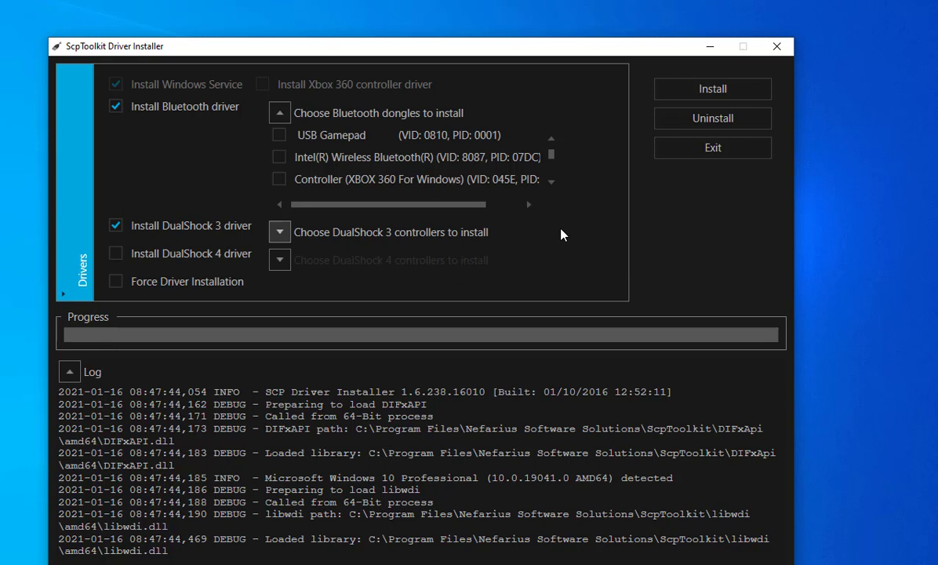
click(280, 158)
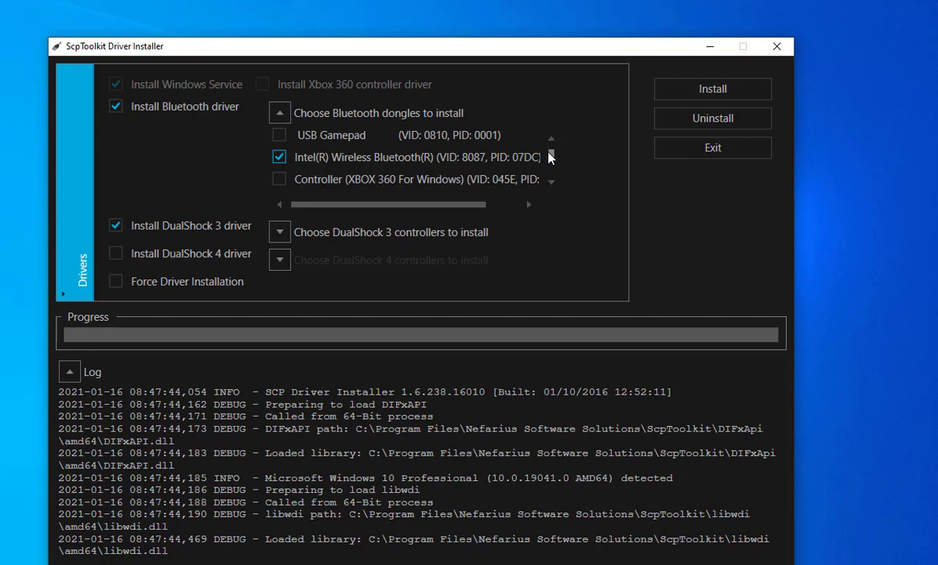
mouse_move(549, 157)
mouse_down()
mouse_move(550, 172)
mouse_move(550, 149)
mouse_move(550, 166)
mouse_up()
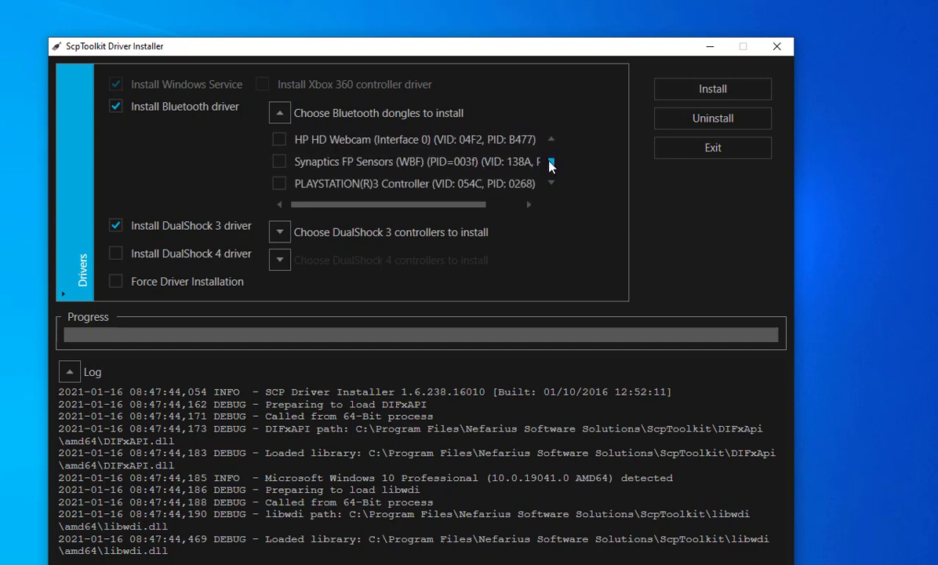
click(279, 182)
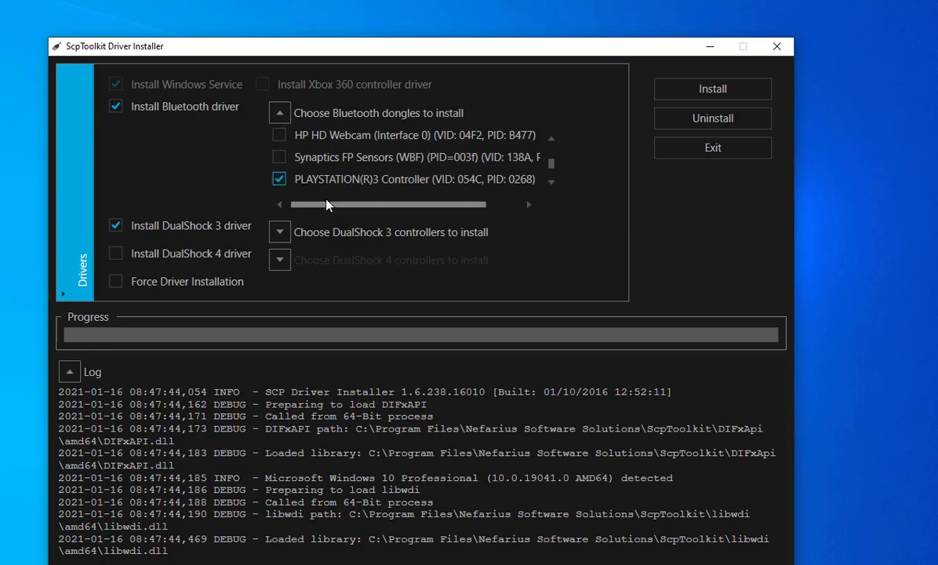
click(278, 113)
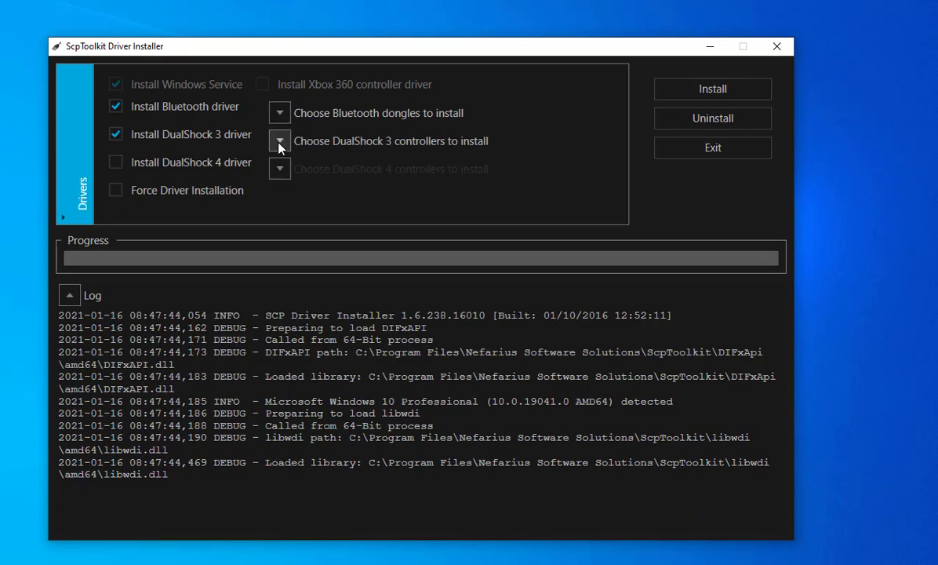
Step: Select PLAYSTATION(R)3 Controller as the DualShock 3 controller to install
click(279, 142)
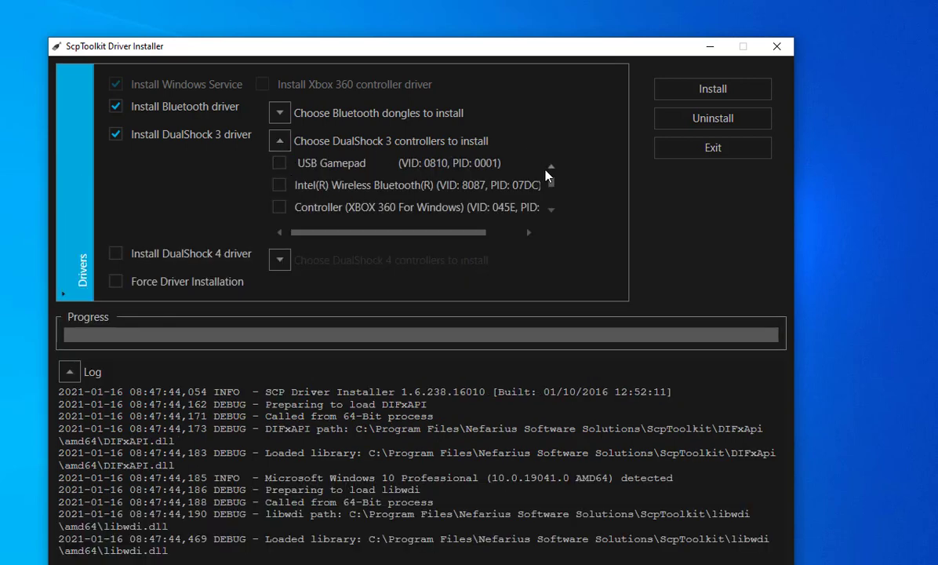
drag(552, 180, 554, 196)
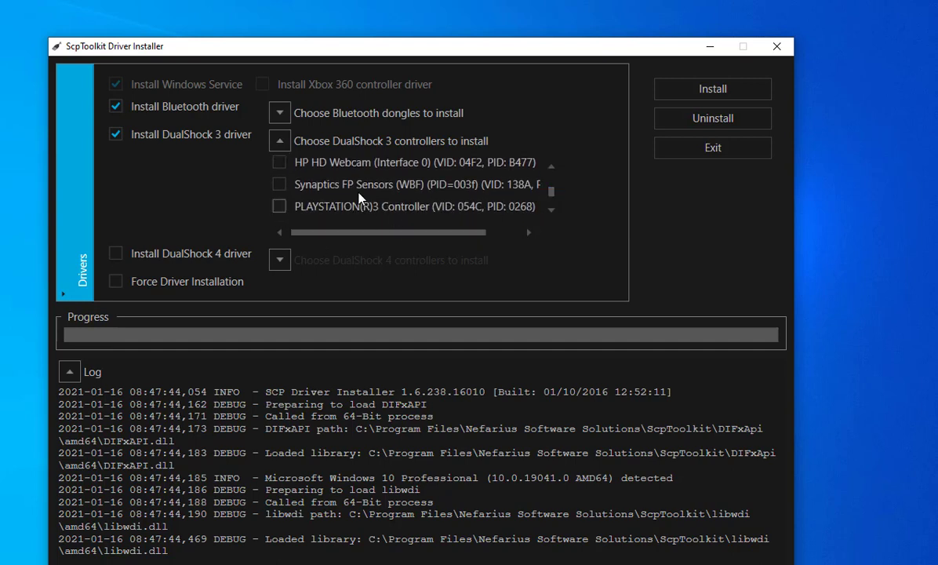
click(280, 207)
Step: Switch to Devices and Printers and examine the general and hardware properties of the Xbox 360 Controller for Windows
mouse_move(533, 563)
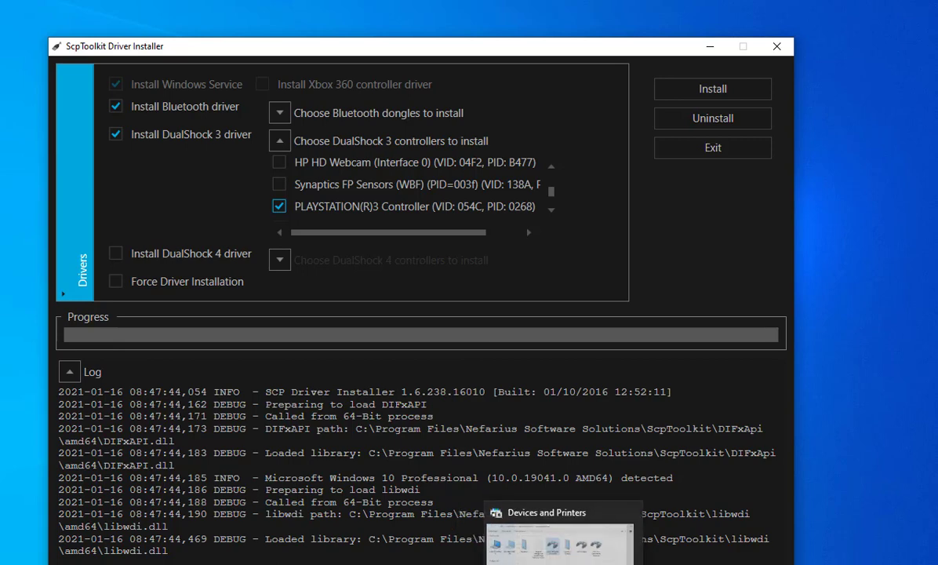
click(571, 564)
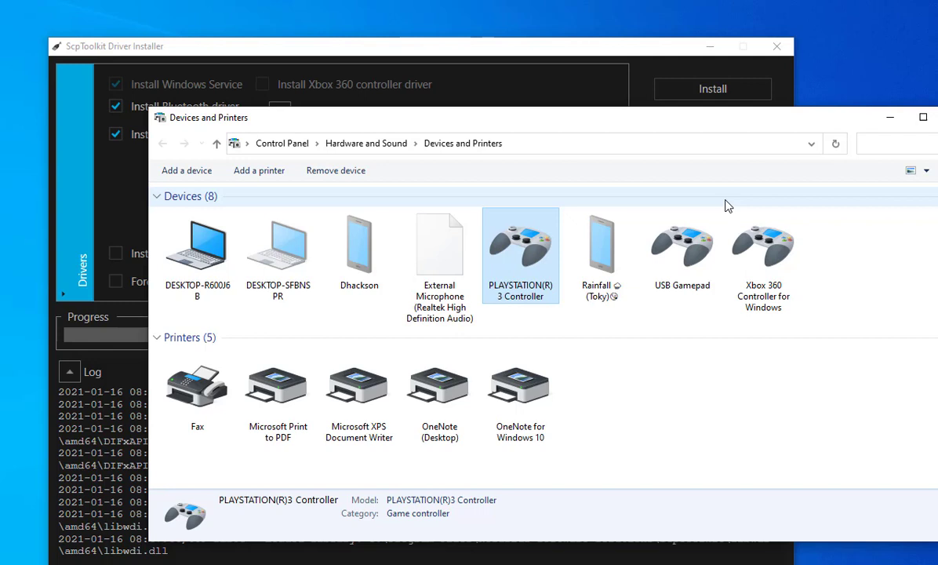
right_click(741, 233)
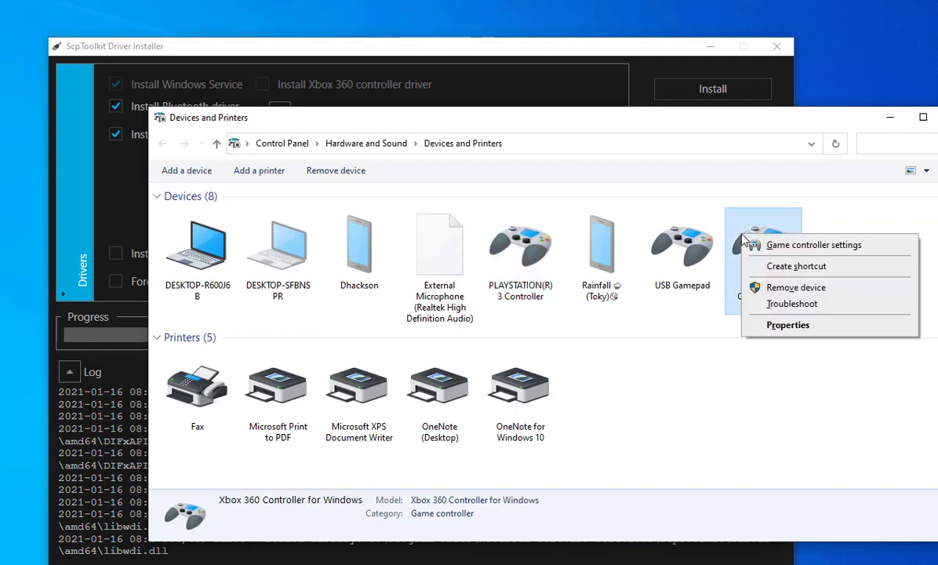
click(781, 327)
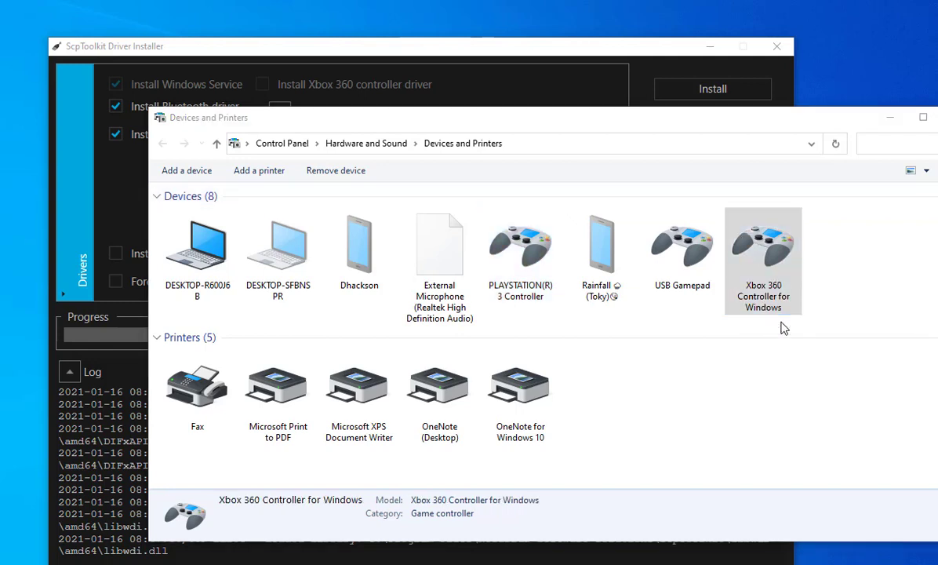
click(776, 264)
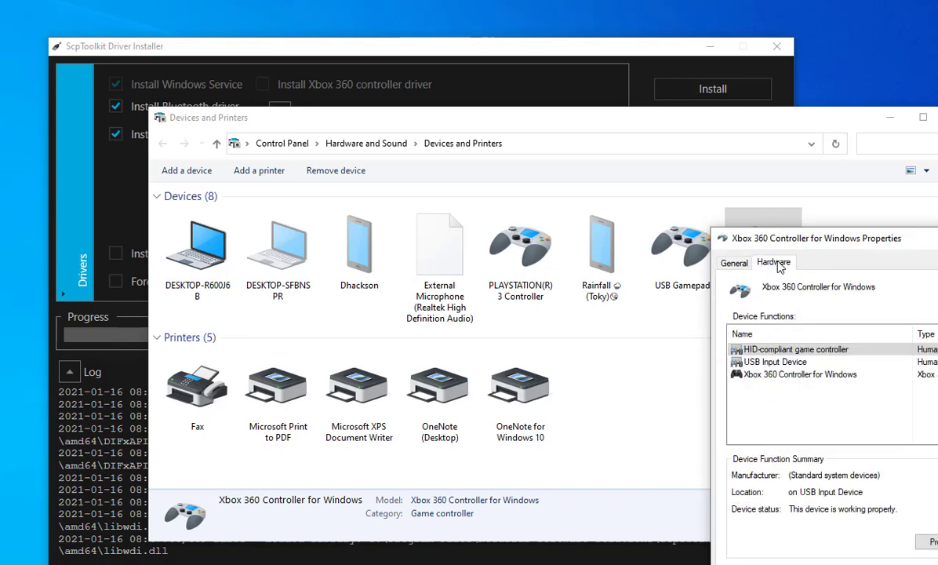
click(734, 263)
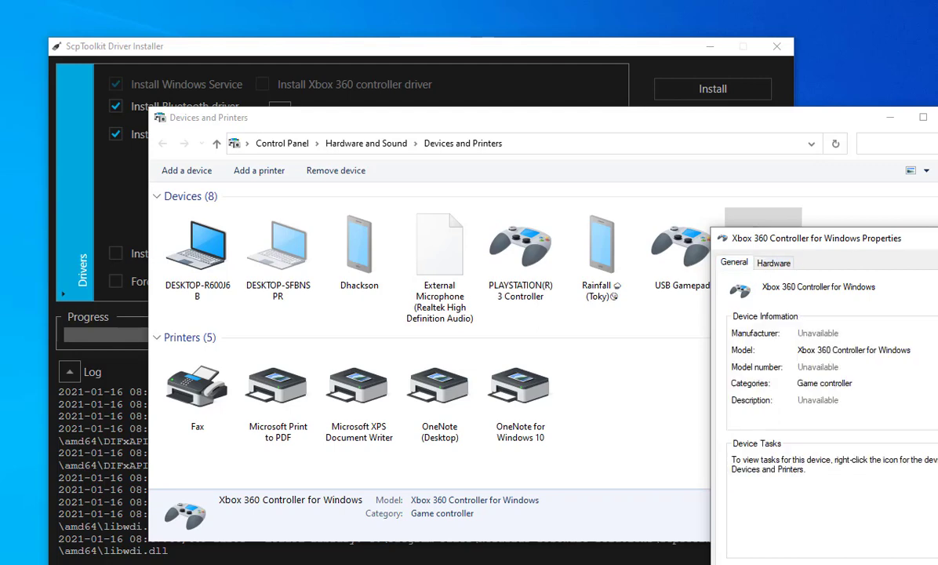
key(Escape)
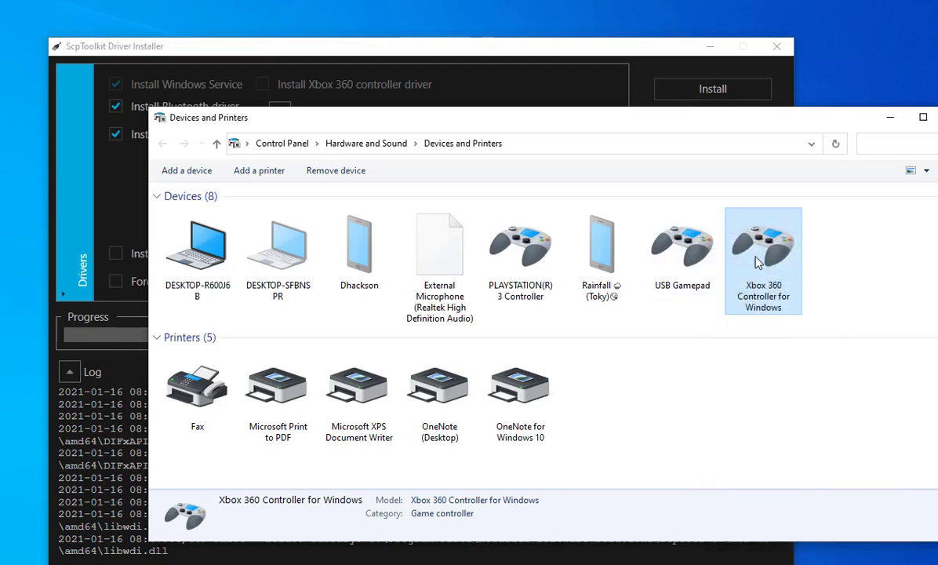
double_click(758, 264)
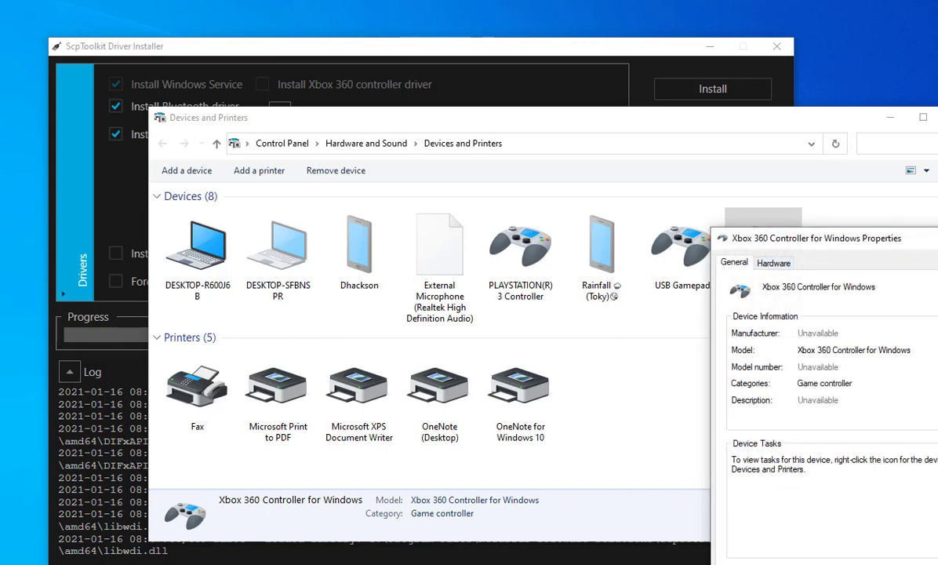
key(Escape)
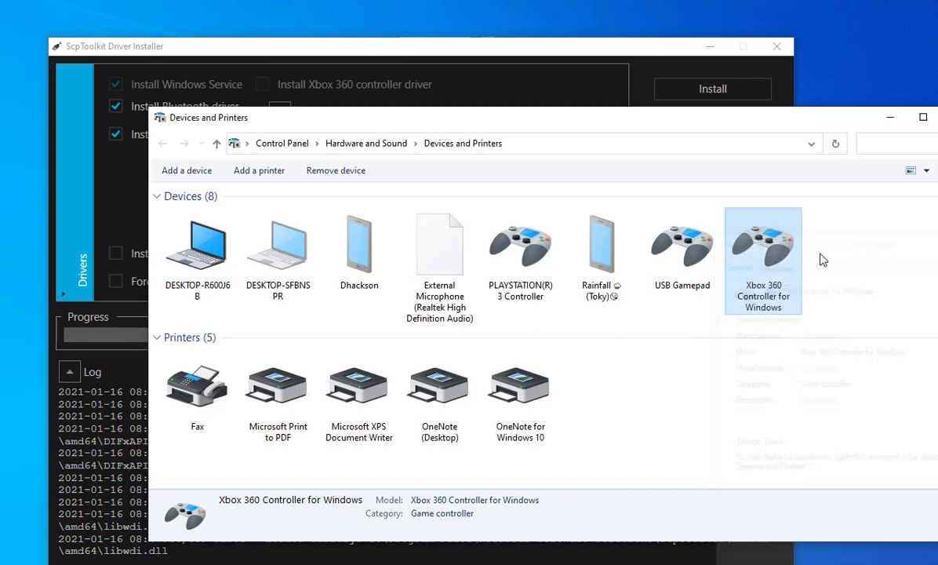
Step: Open the game controller settings of the Xbox 360 Controller for Windows, view its axes and buttons test page, and close both dialogs
right_click(749, 247)
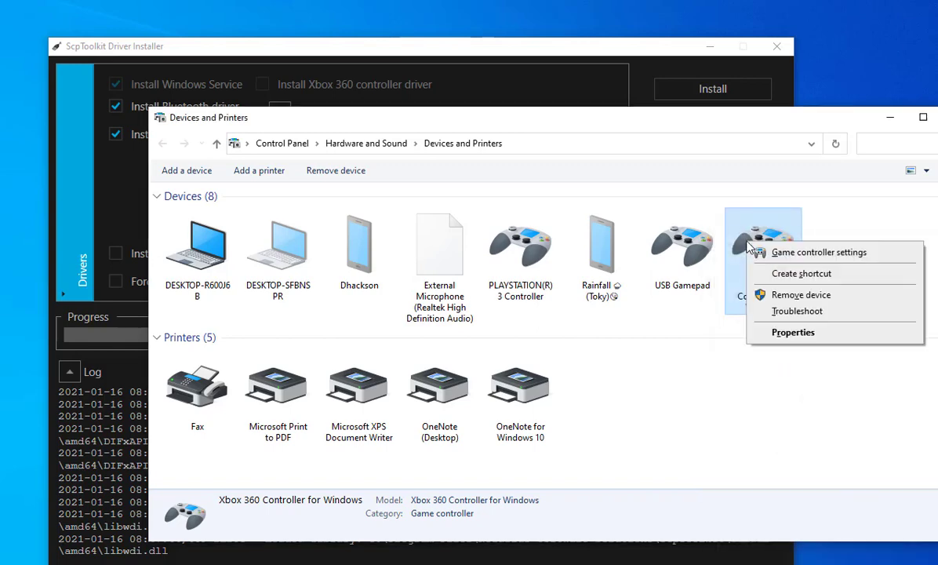
click(776, 252)
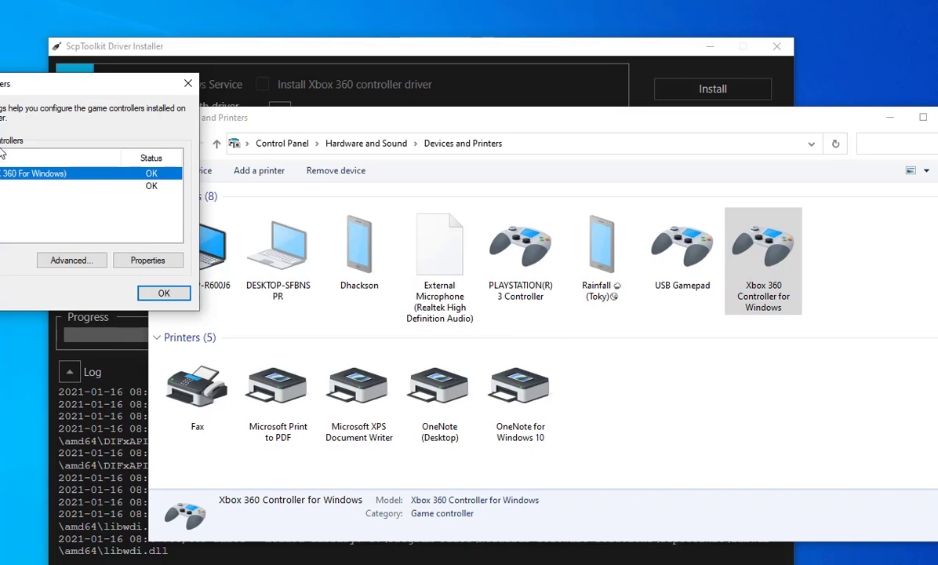
click(137, 263)
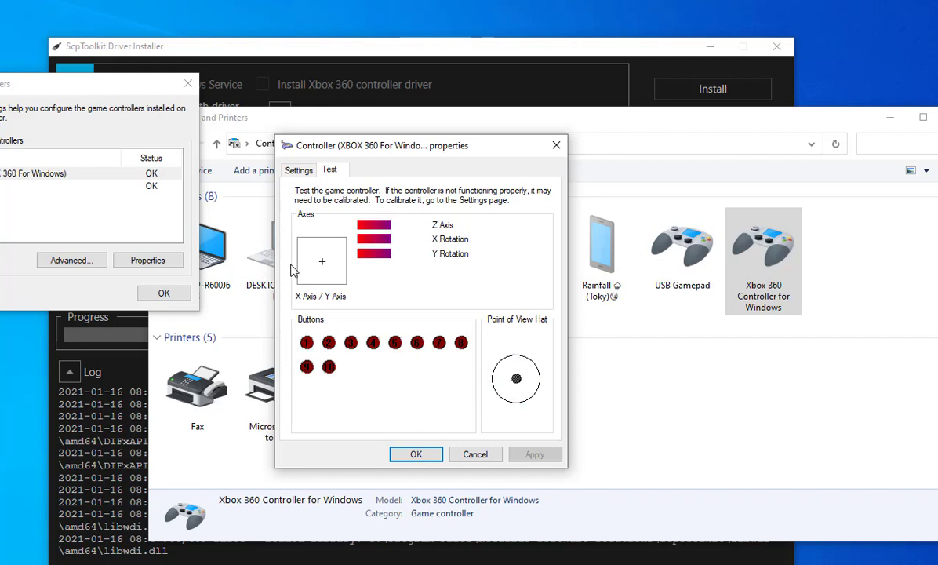
click(418, 453)
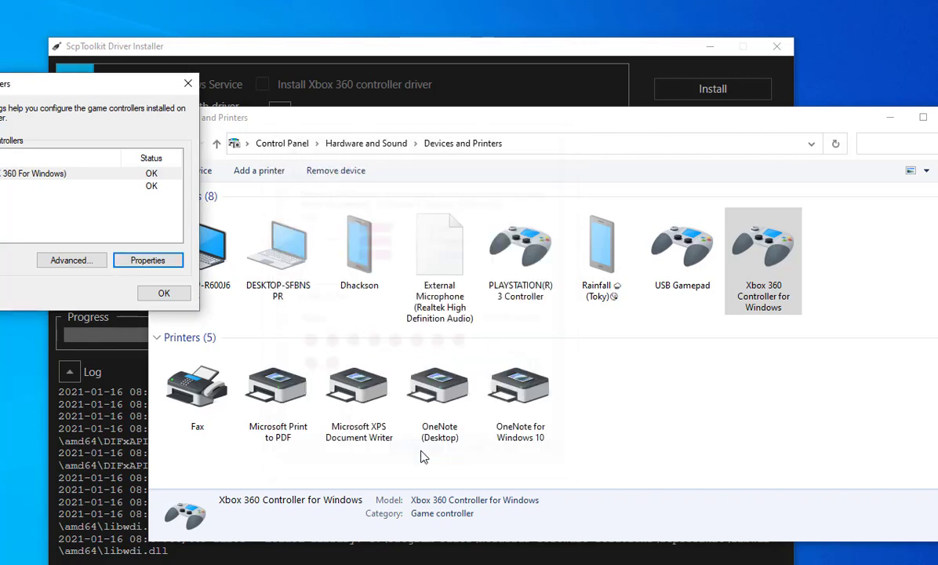
click(163, 292)
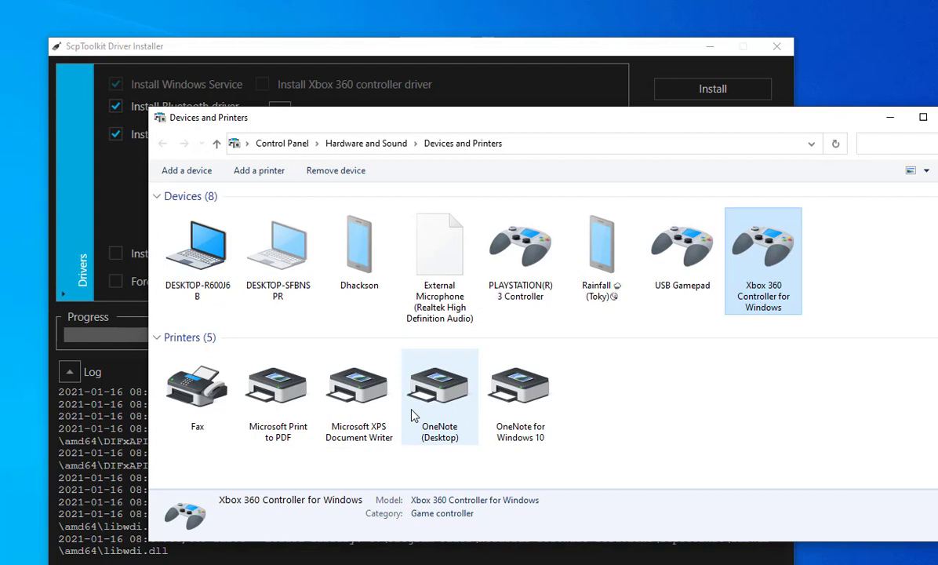
Step: Switch back to the ScpToolkit Driver Installer and briefly show the Xbox Game Bar overlay before dismissing it
click(408, 63)
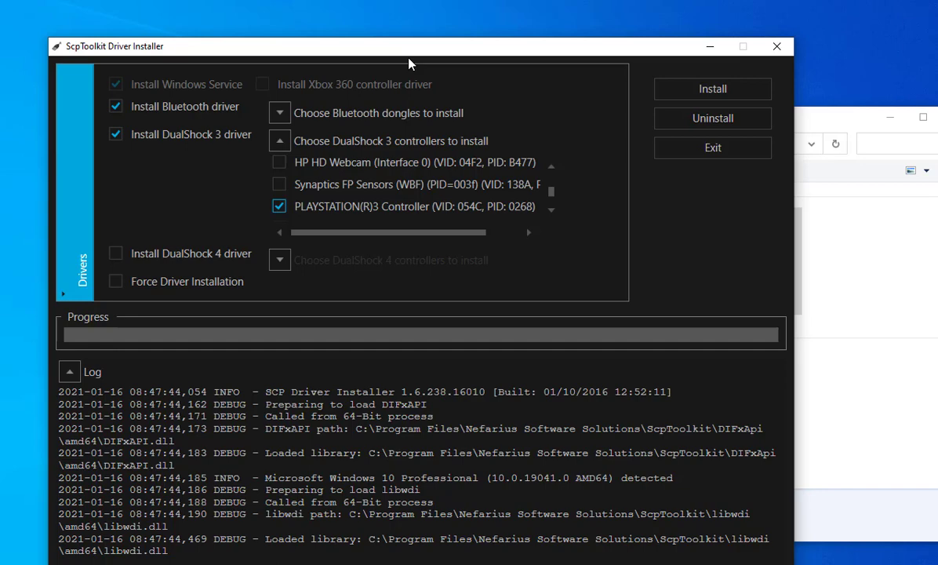
key(super+g)
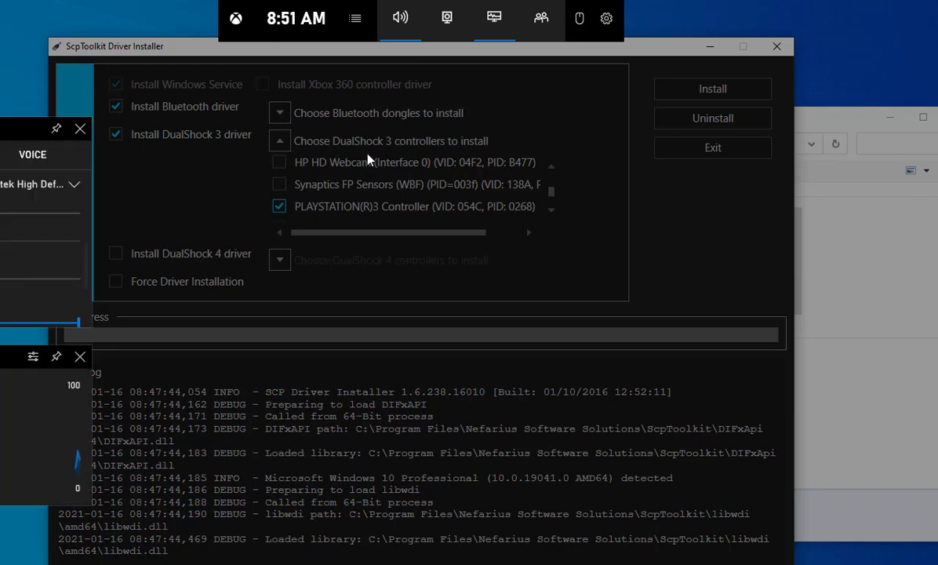
key(super+g)
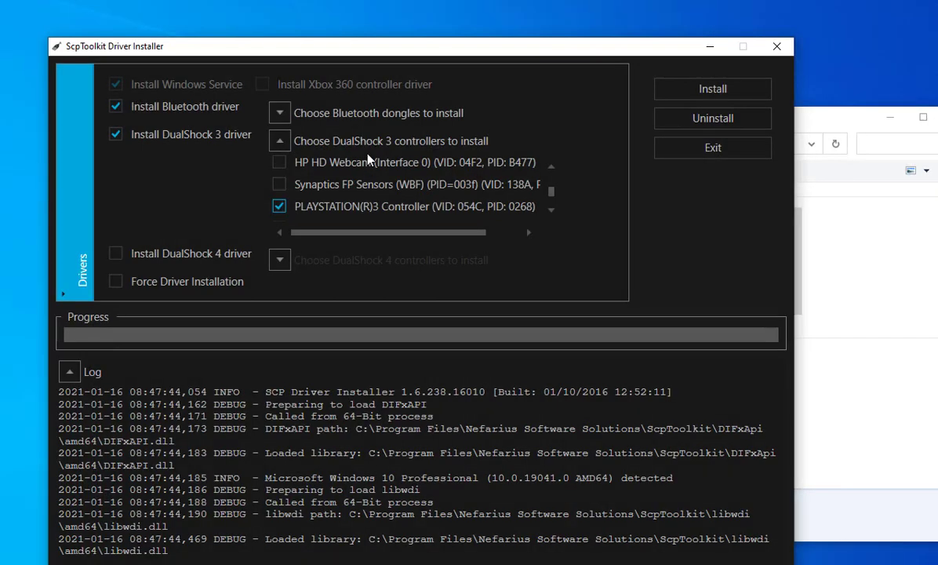